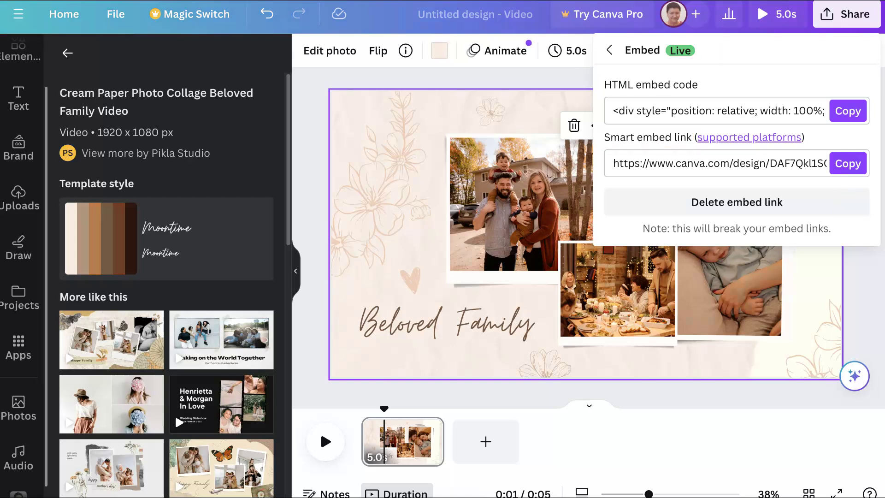
Back out of the Embed panel and dismiss the Share panel to reach the Beloved Family canvas.
click(610, 50)
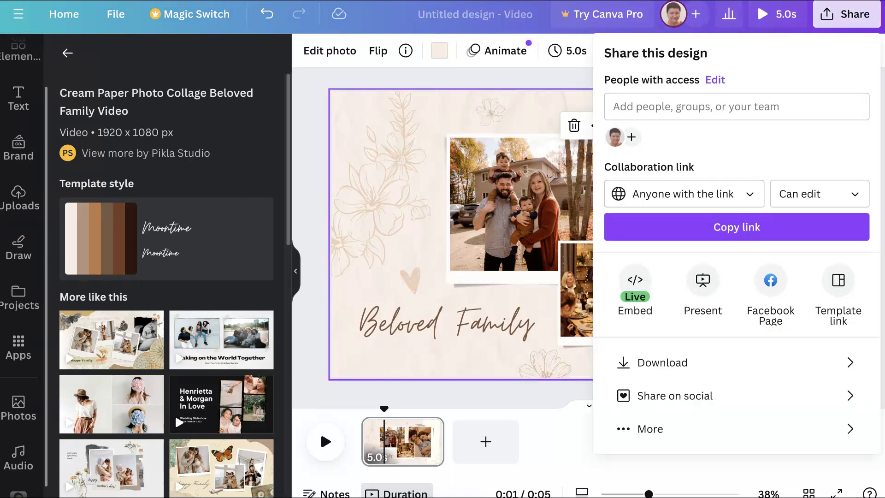
key(Escape)
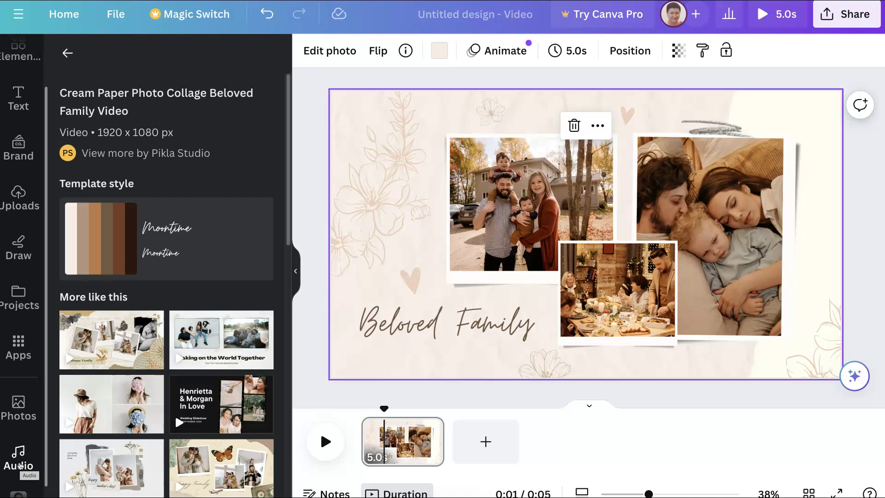
Preview Ukulele Song, Advertising and Upbeat Fitness, then drop Euphoric, Bright Advertising onto the timeline.
click(19, 461)
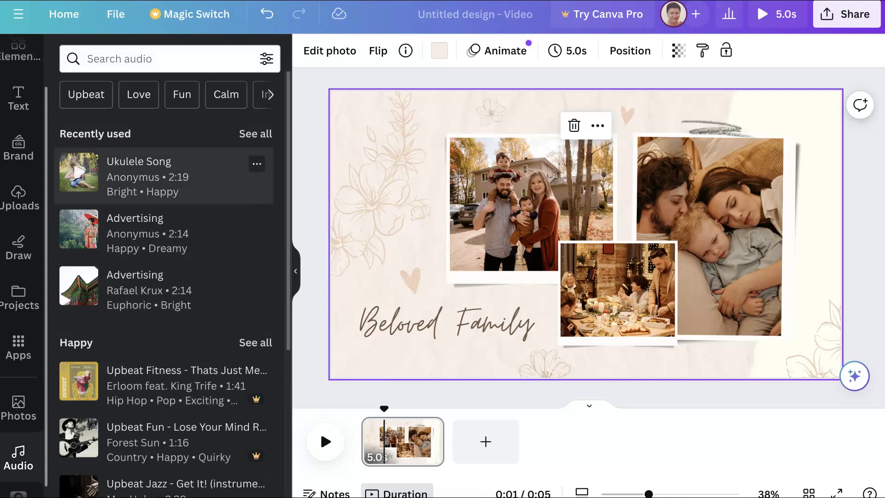
click(76, 174)
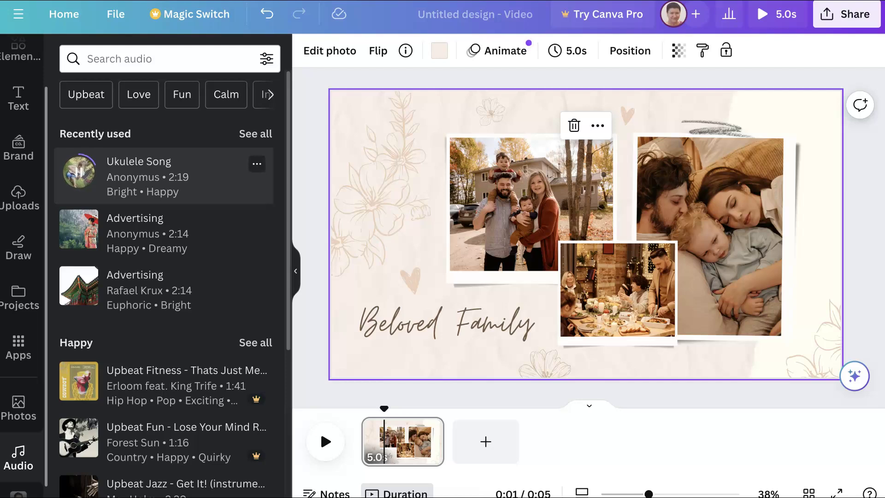
click(78, 230)
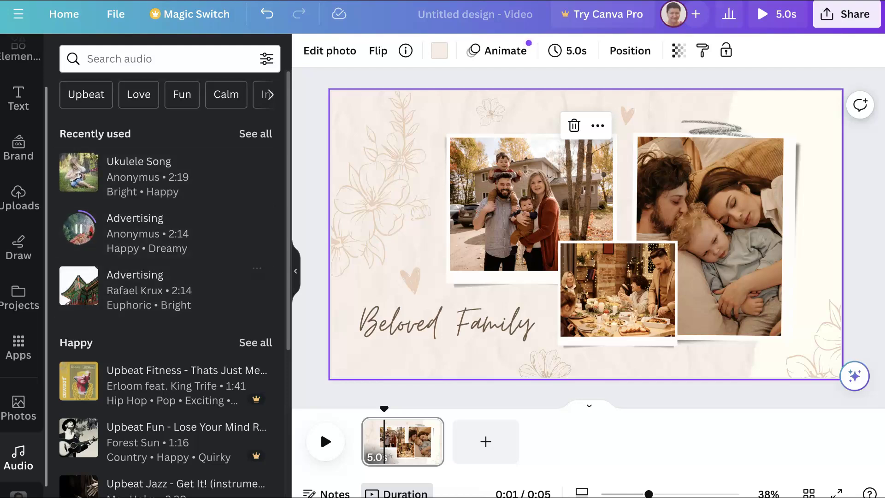
click(79, 382)
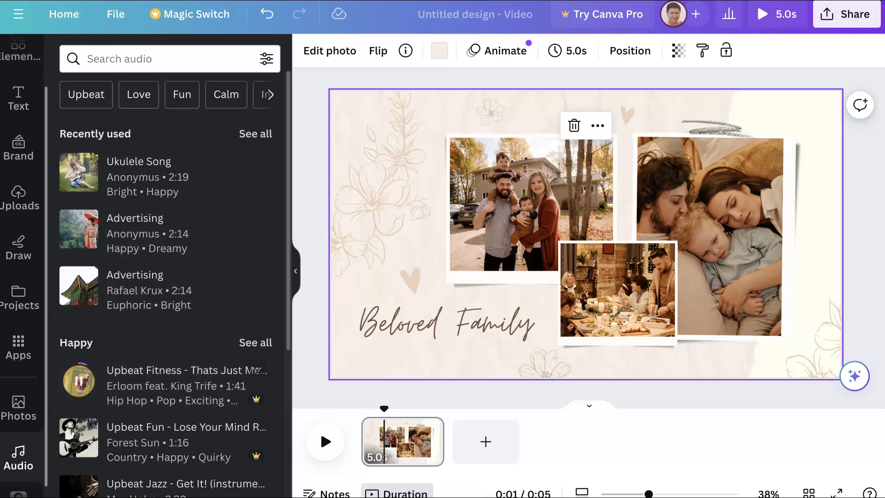
click(79, 286)
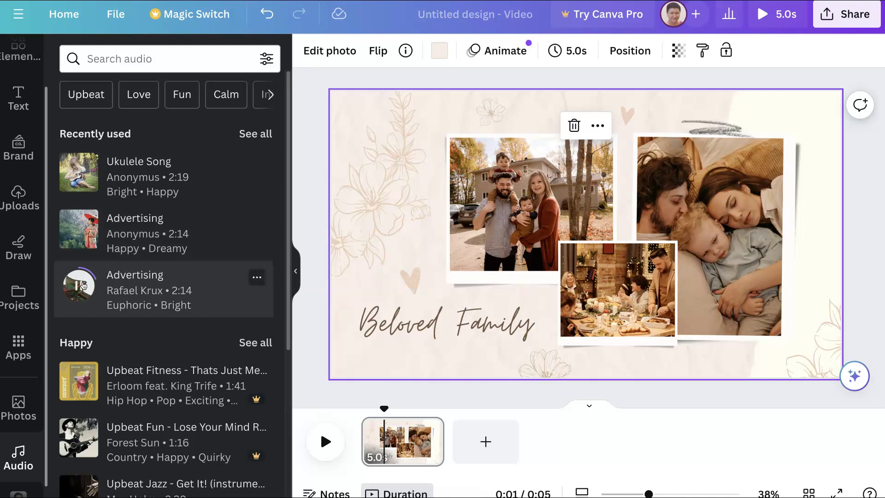
drag(79, 286, 360, 451)
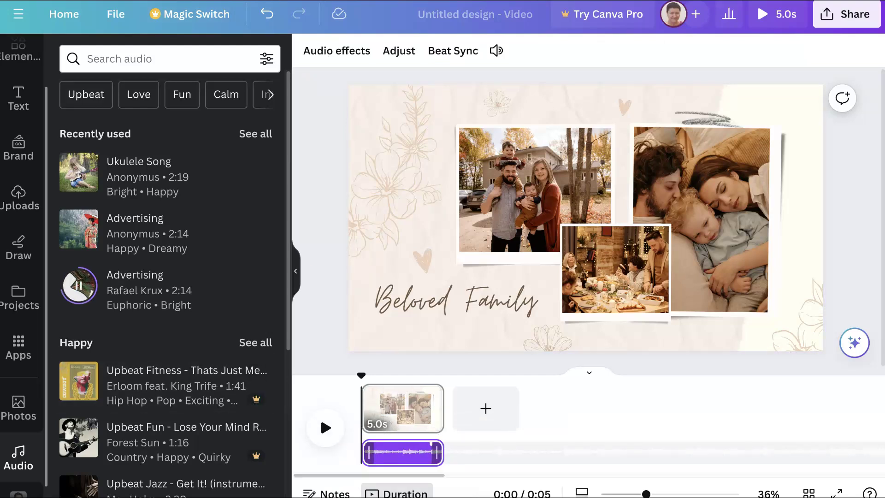
Stop the music preview and stretch the page clip from 5.0s to 8.9s.
click(79, 286)
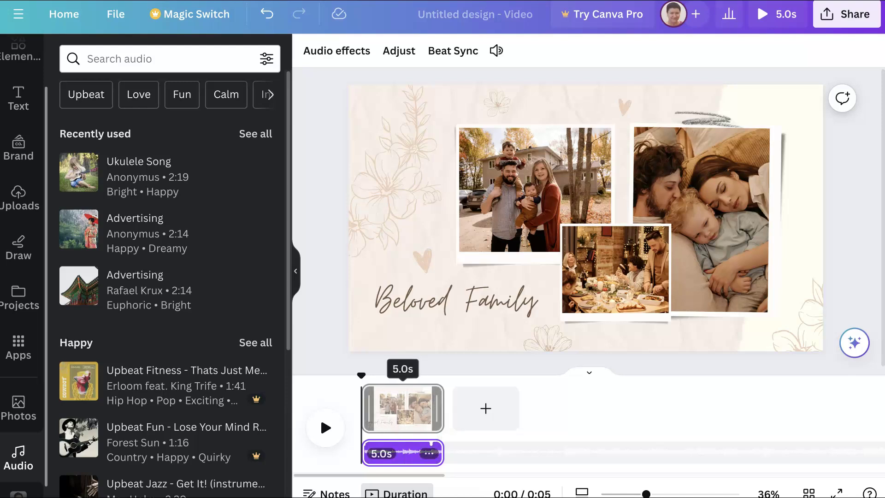
drag(441, 408, 508, 408)
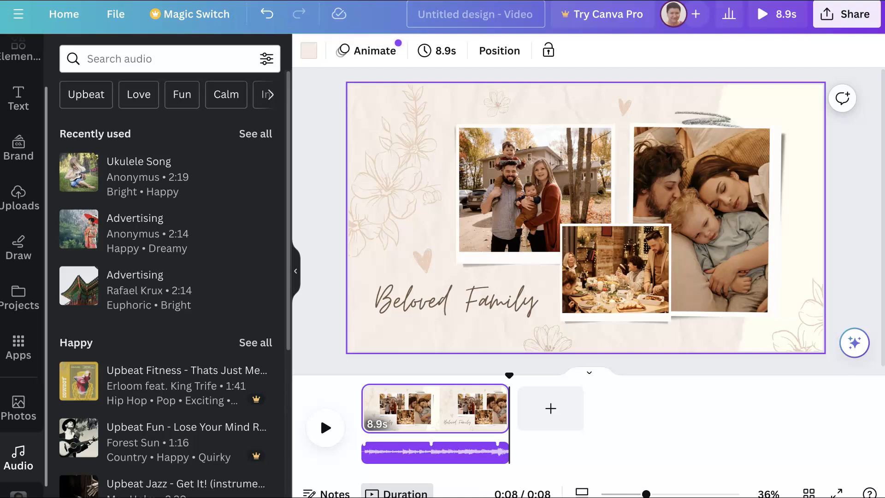
Title the design 'Demo for Moodle' and look over the sharing options.
text(D)
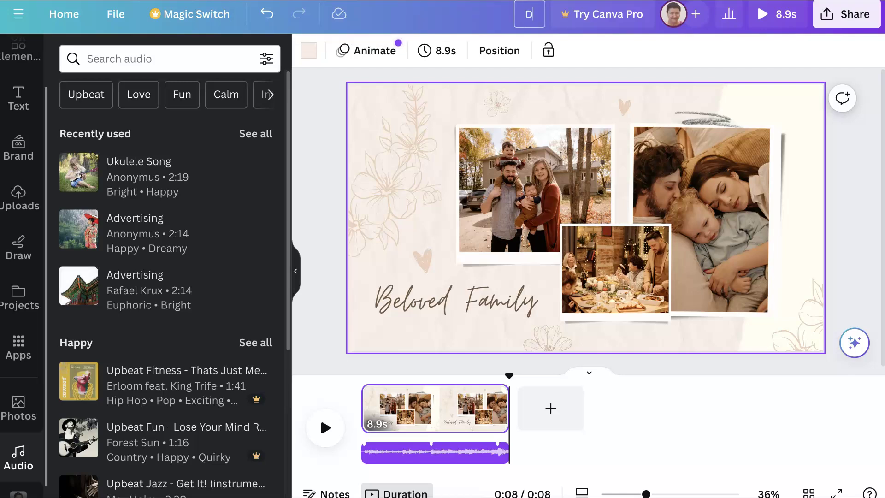
text(emo for Moodle)
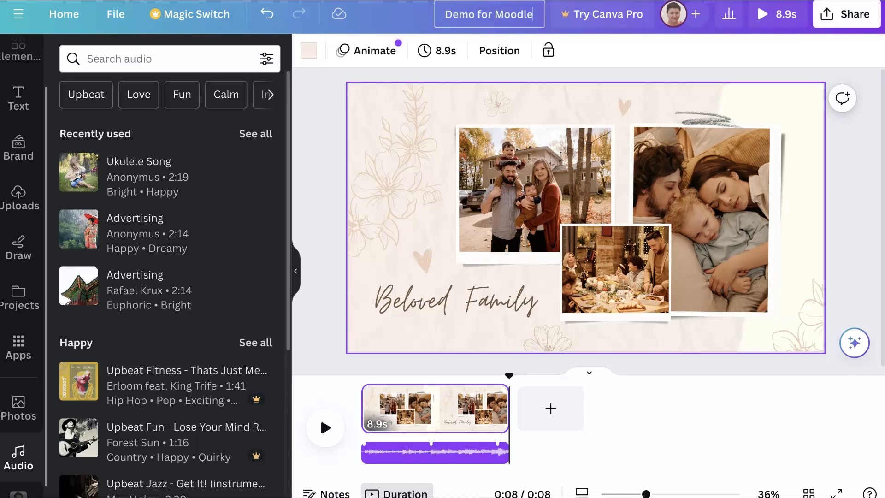
click(846, 14)
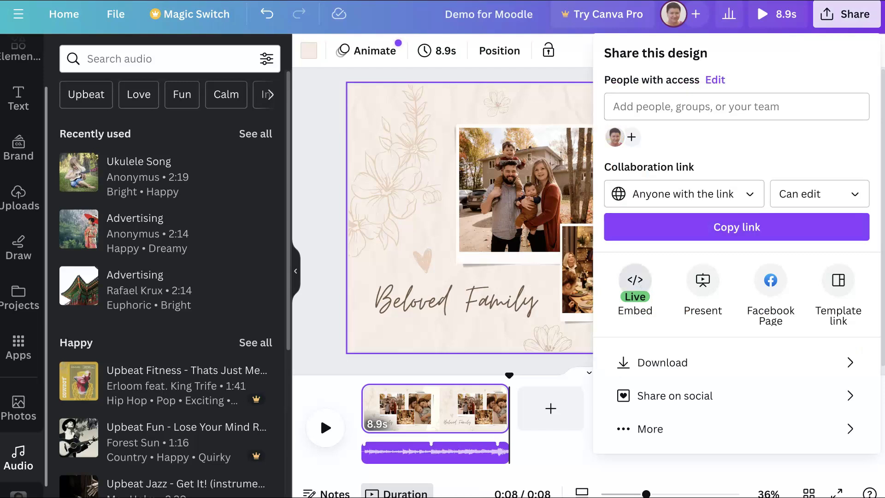
click(736, 428)
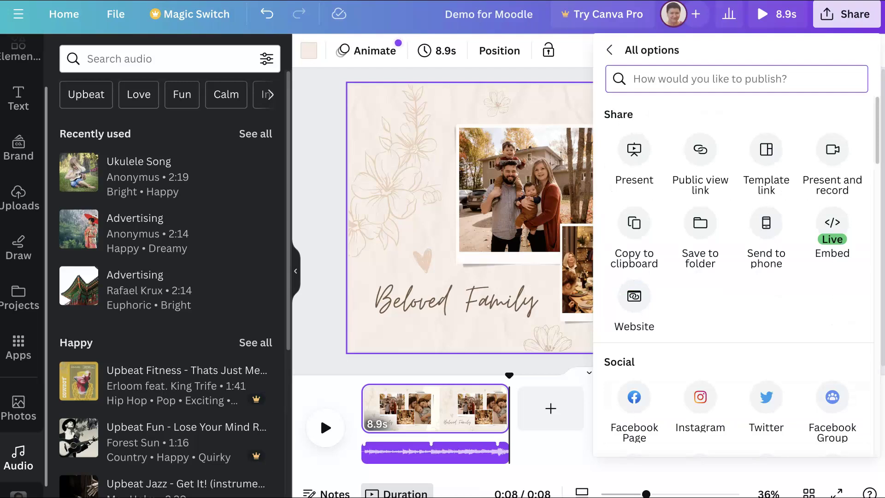
key(Escape)
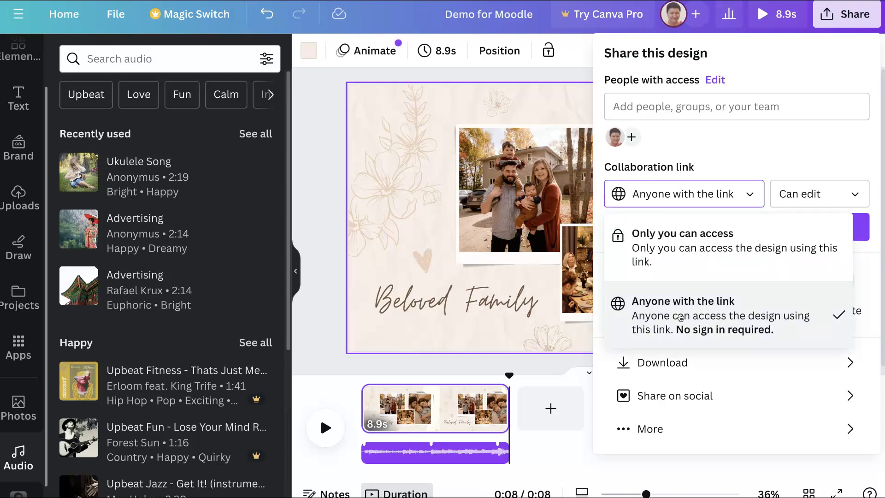
Keep access for anyone with the link and change its permission from Can edit to Can view.
click(680, 317)
click(820, 194)
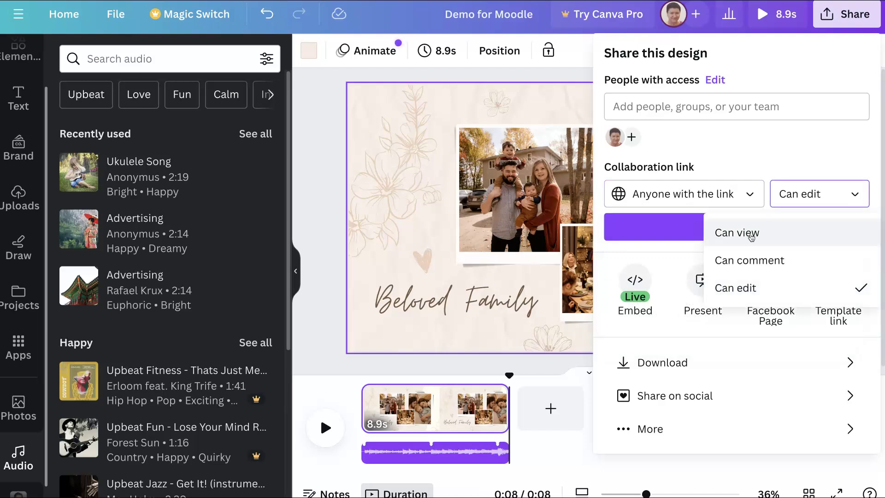
click(737, 233)
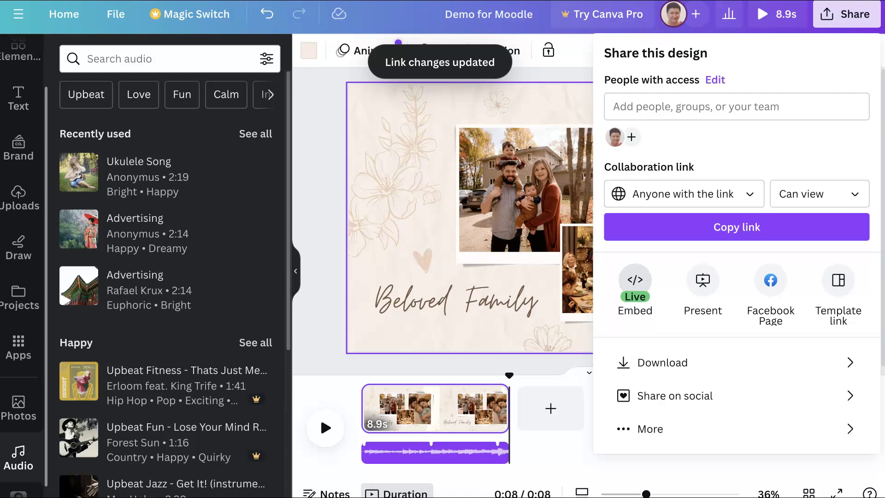
Copy the Smart embed link from the Share panel's Embed options.
click(636, 280)
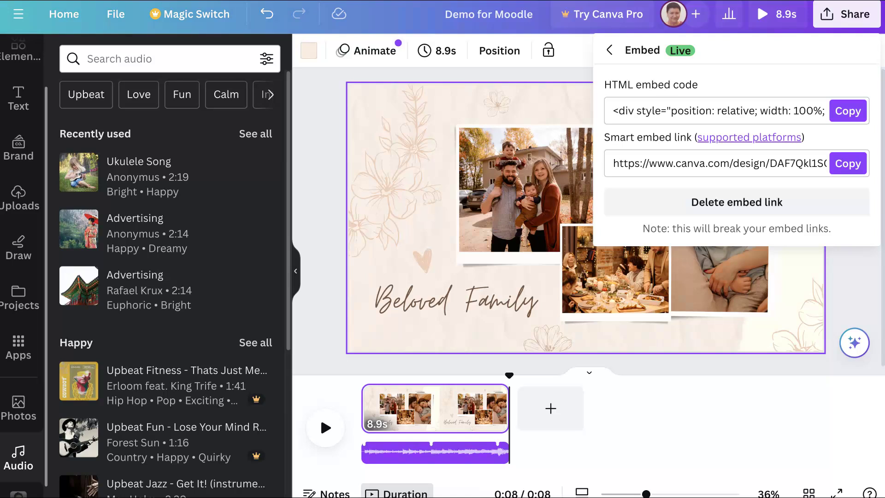
click(844, 165)
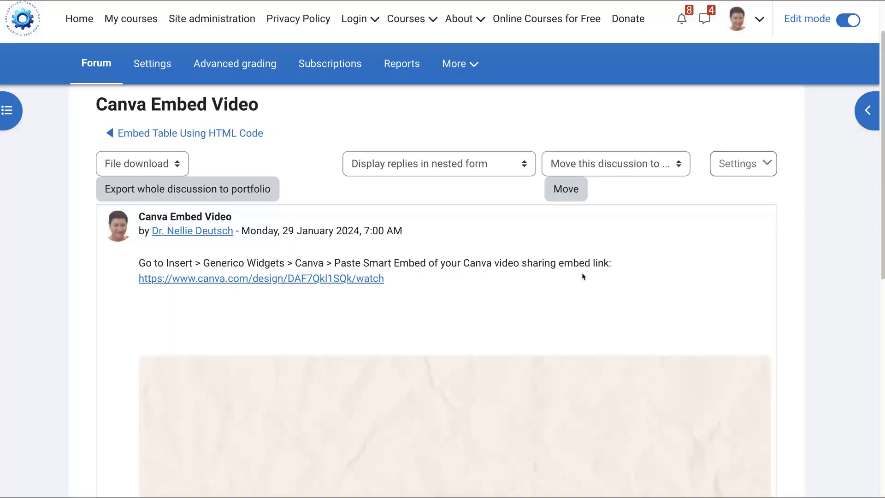
scroll(581, 273, down, 10)
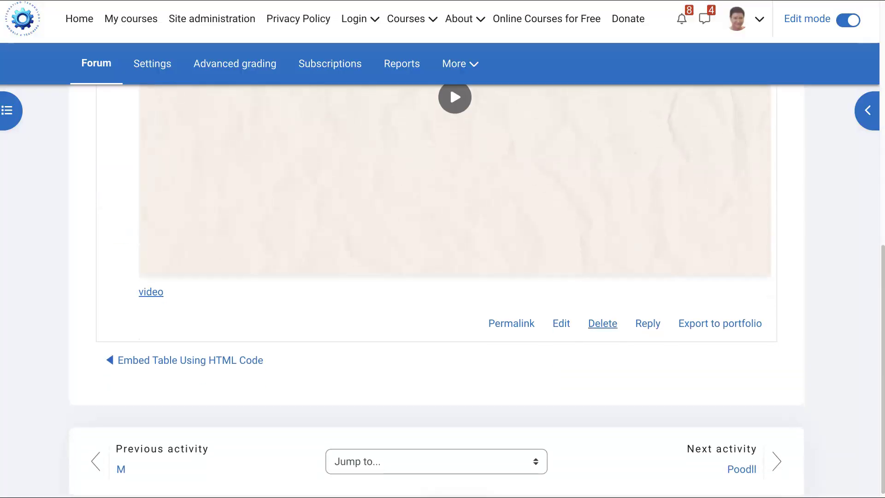
Reply to the Canva Embed Video post and switch to the Advanced reply editor.
click(648, 323)
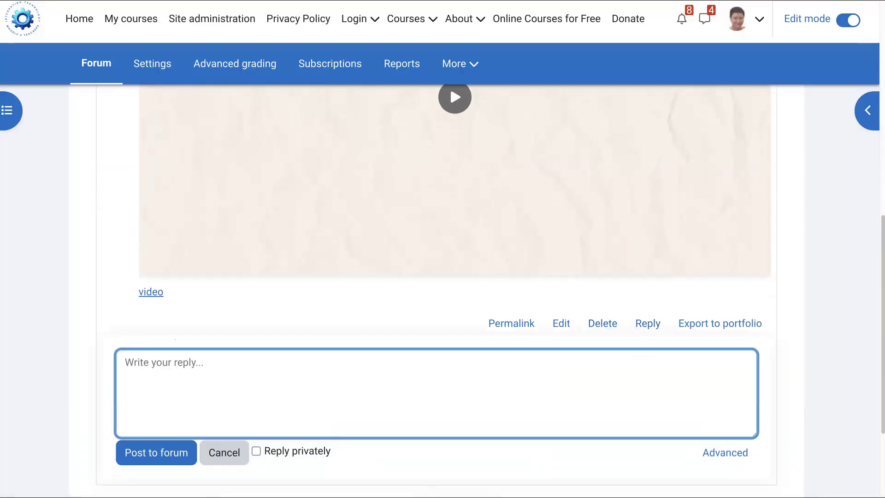
scroll(442, 276, down, 1)
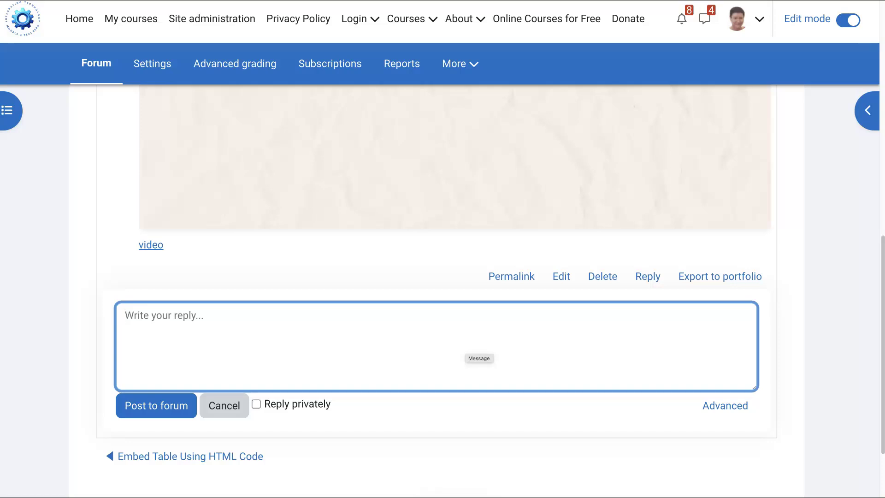
click(734, 410)
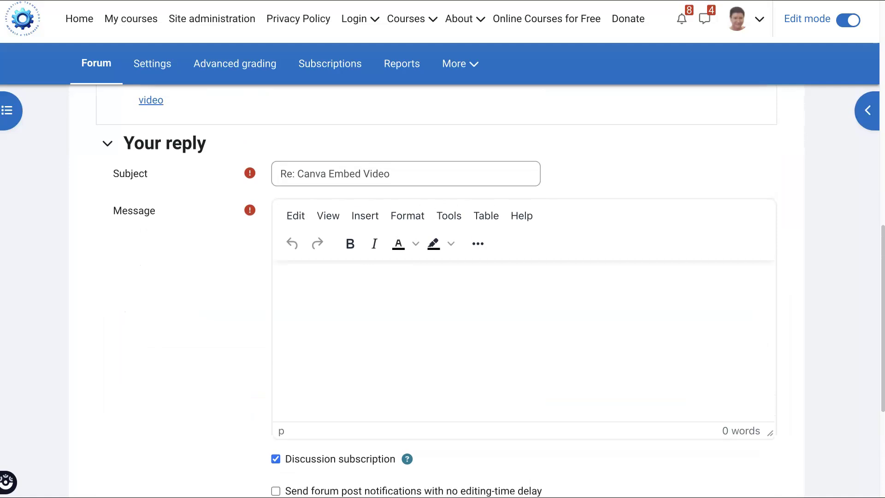
scroll(478, 222, down, 1)
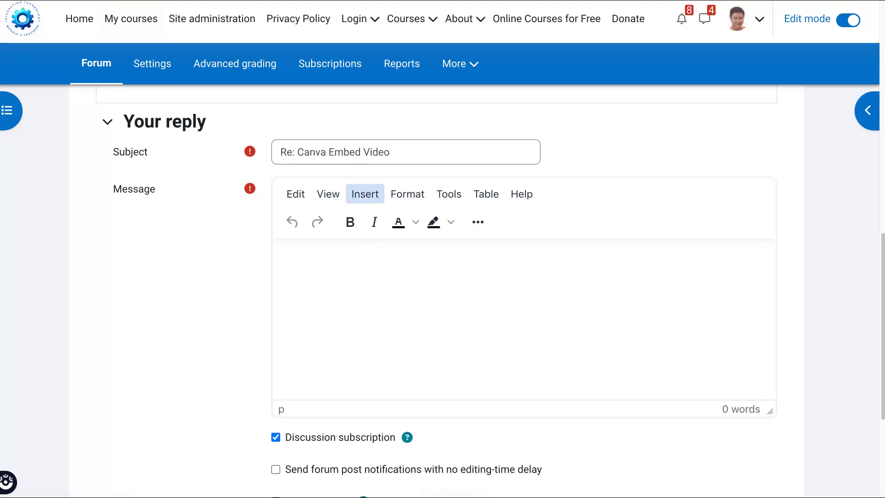
From the message editor's Insert menu, choose Generico Widgets to show the Widget Selector.
click(367, 194)
scroll(406, 298, down, 4)
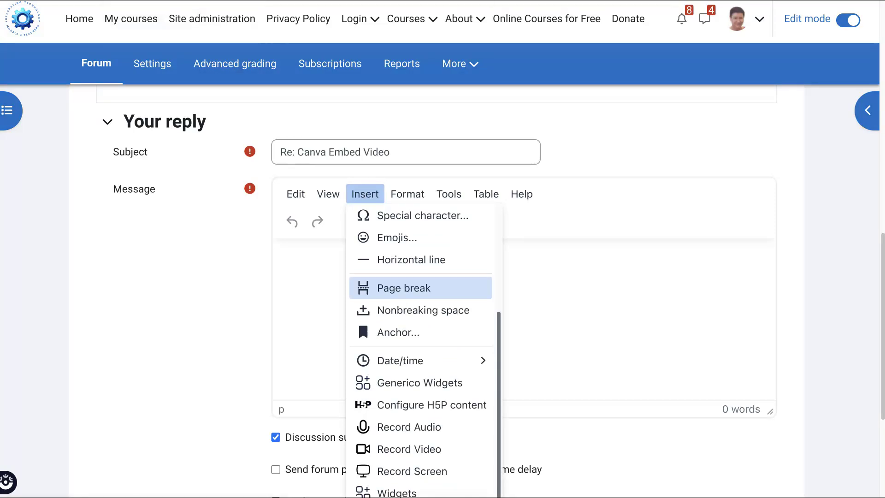
key(Left)
key(Left)
key(Left)
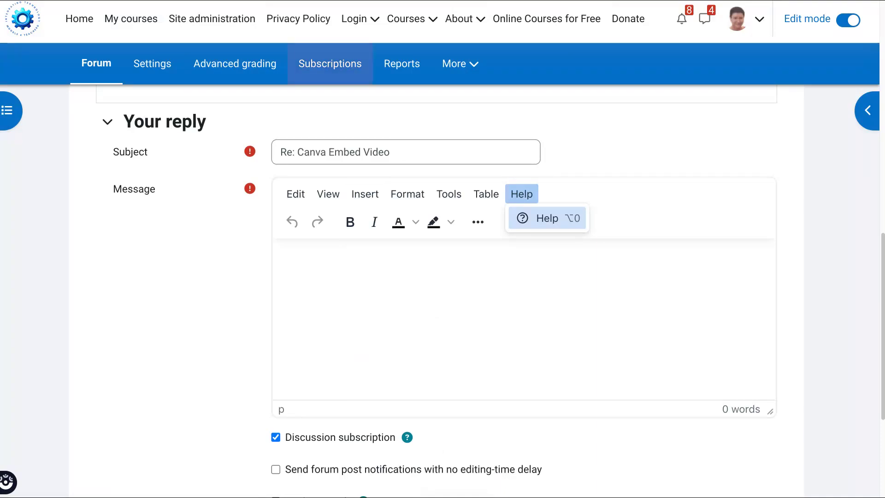
key(Left)
key(Left)
key(Left)
key(Left)
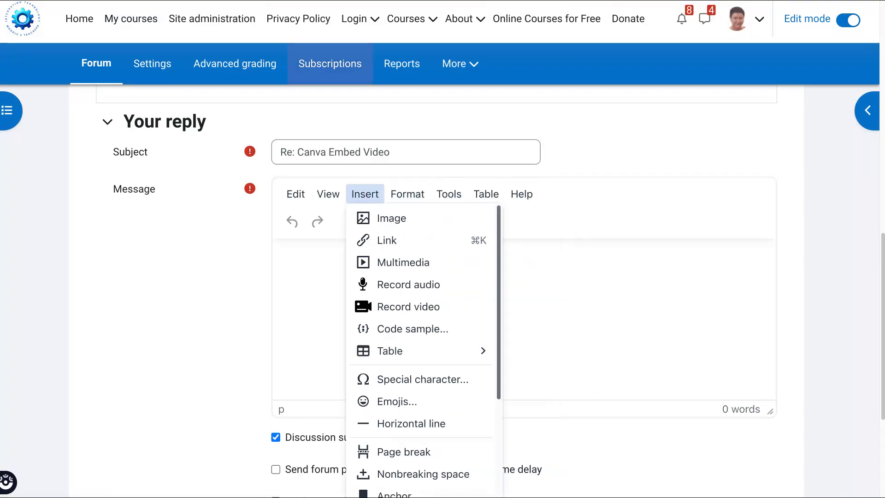
scroll(418, 352, down, 5)
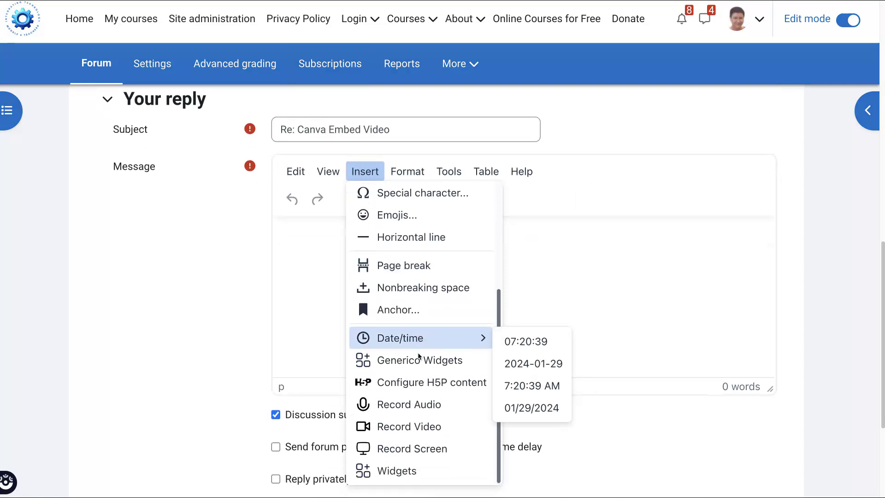
scroll(419, 356, down, 1)
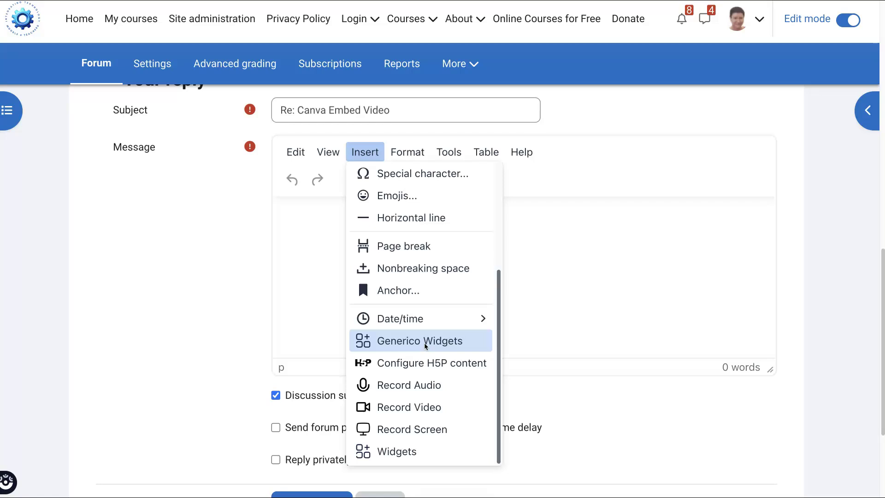
click(424, 342)
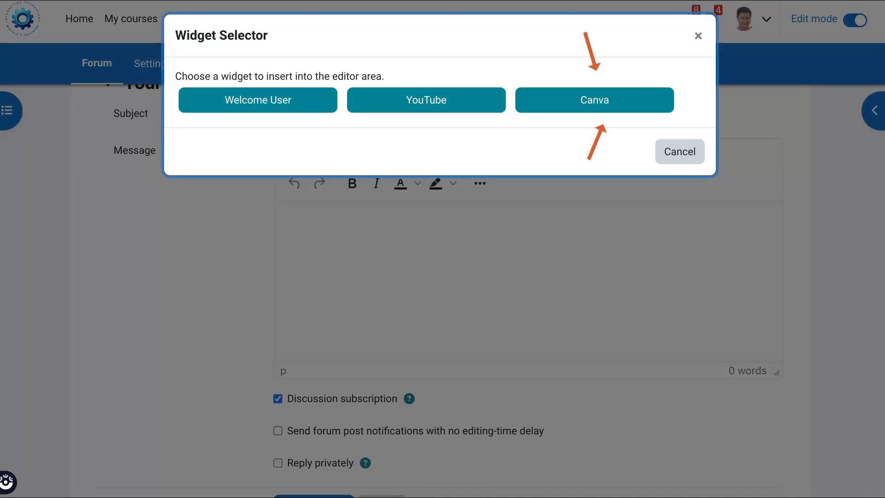
Pick the Canva widget, then abandon it and reload the reply page to clear the dialog.
click(595, 100)
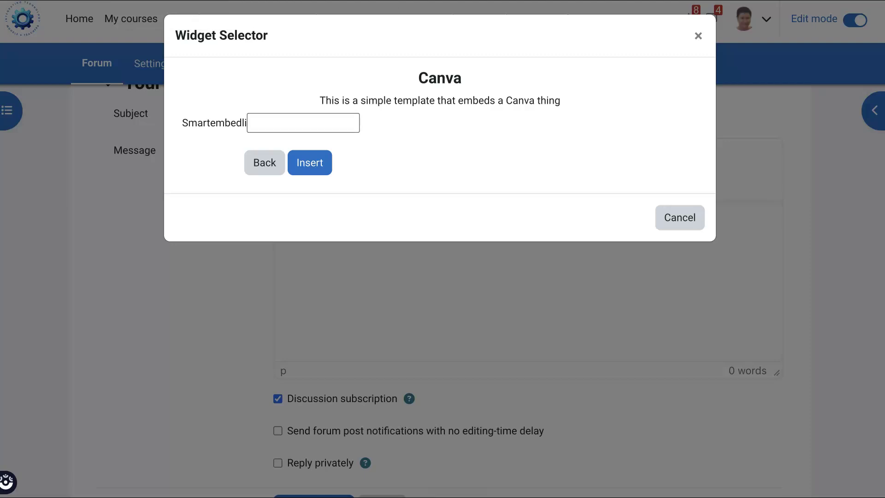
right_click(205, 71)
key(Escape)
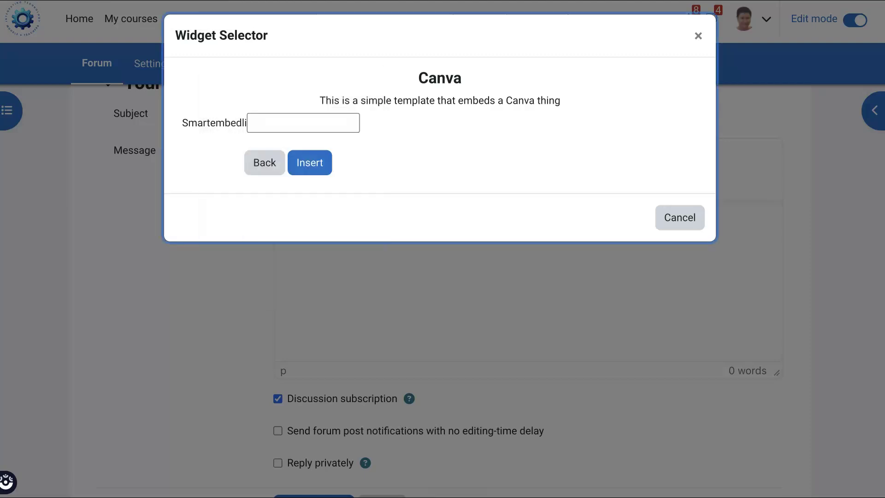
key(F5)
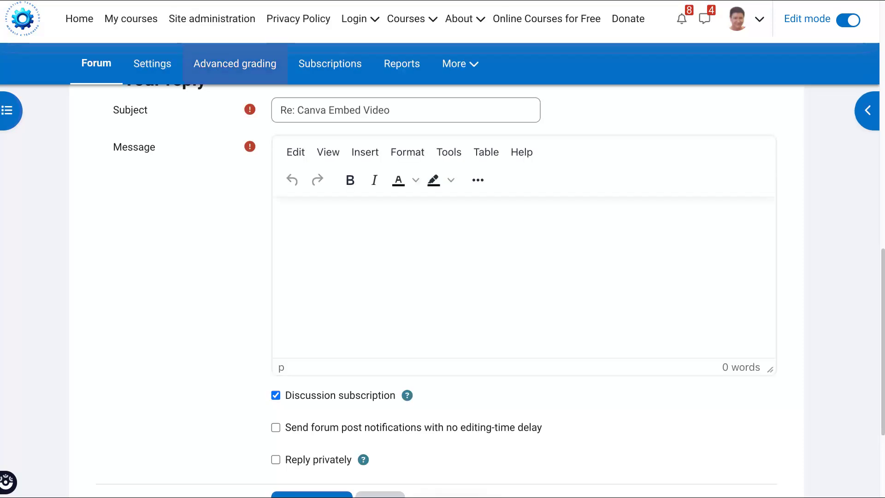
Insert a Generico Canva widget with the copied Canva link pasted into the Smartembedlink field.
click(368, 157)
scroll(362, 330, down, 5)
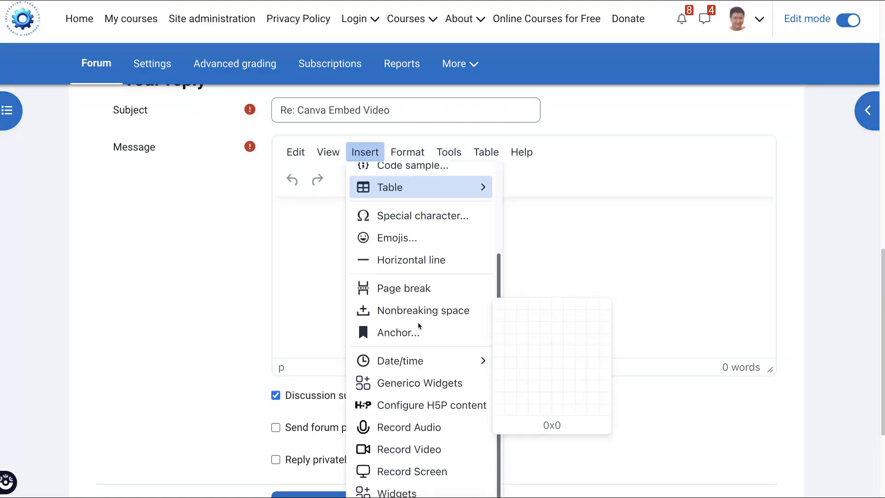
click(406, 337)
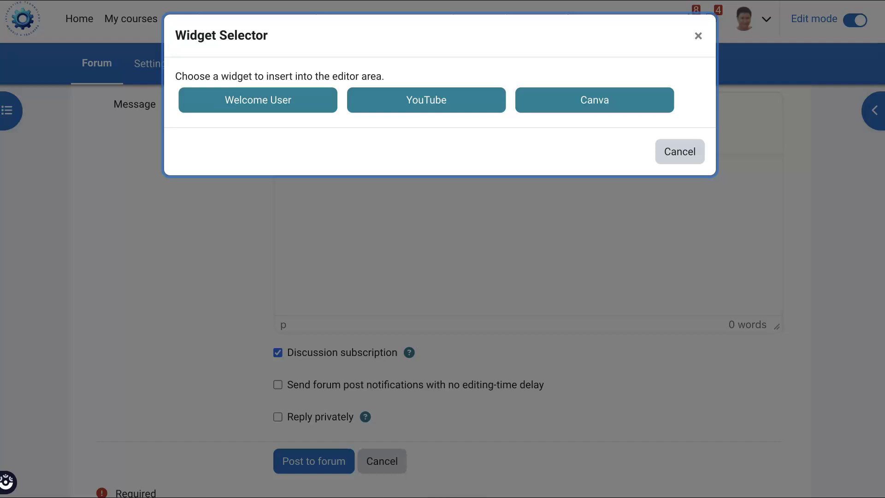
click(595, 100)
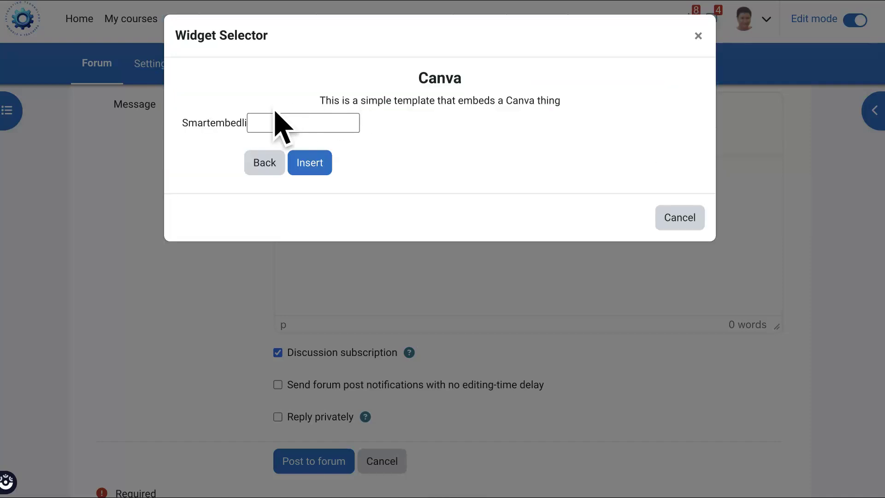
click(260, 123)
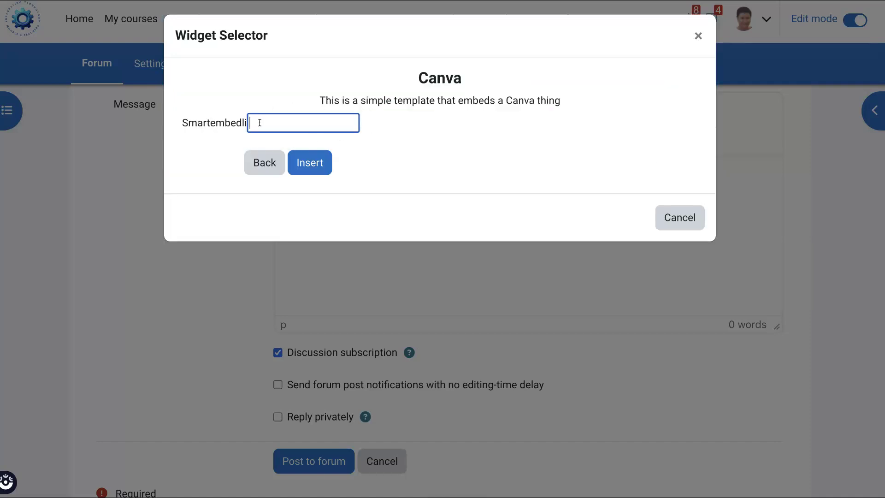
key(ctrl+v)
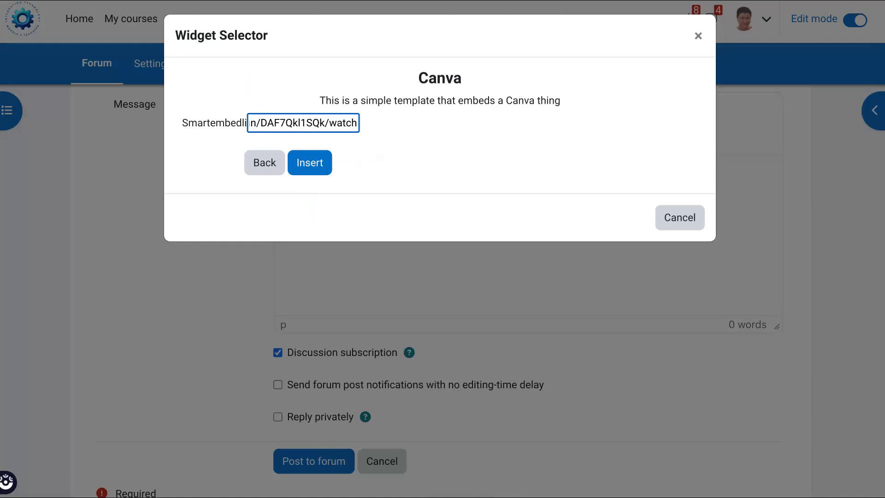
click(310, 162)
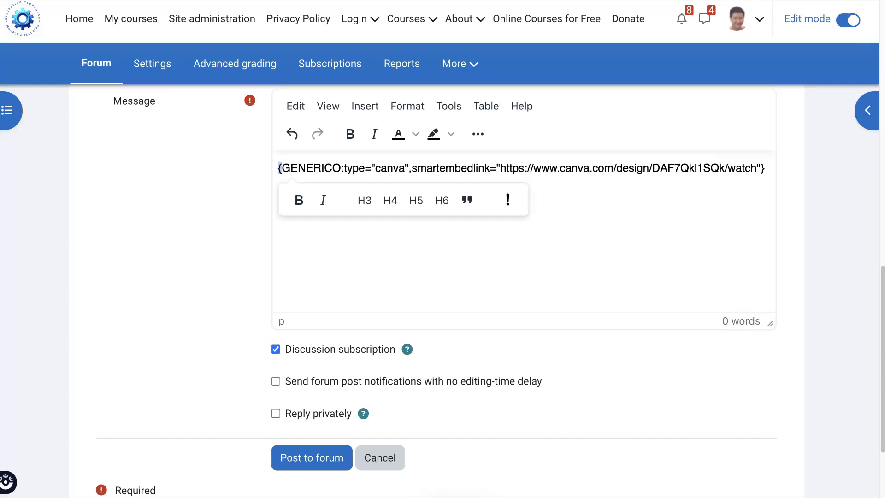
Place the cursor after the Canva embed code and scroll down to the Post to forum button.
scroll(491, 290, up, 1)
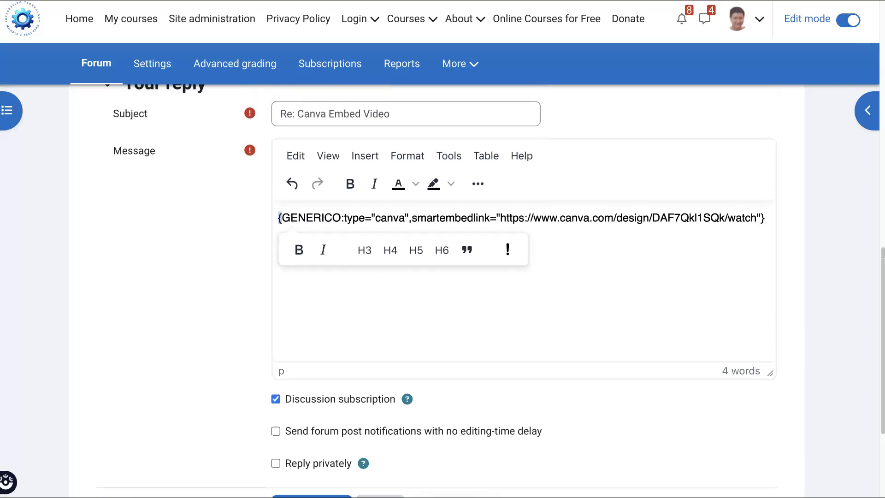
click(765, 218)
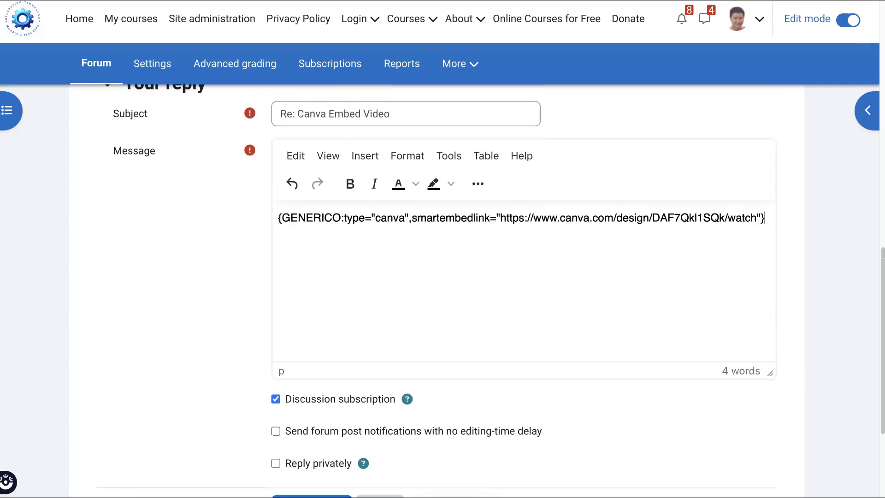
scroll(490, 291, down, 1)
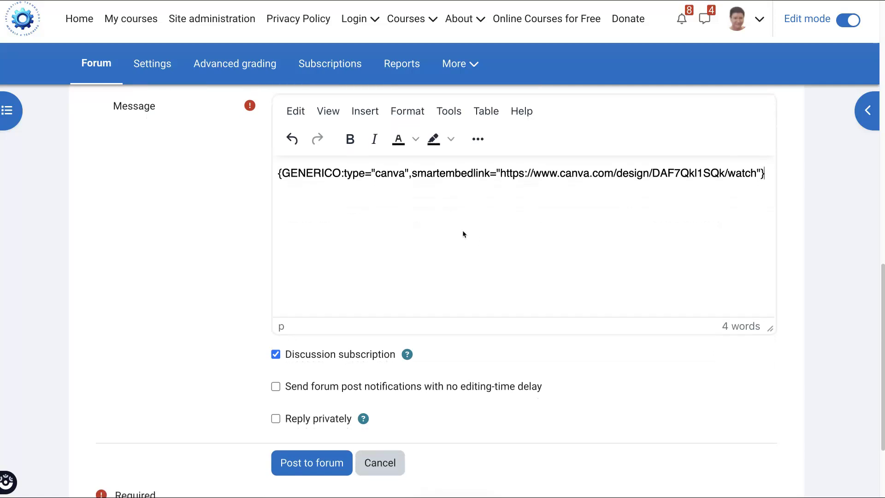
scroll(463, 233, down, 1)
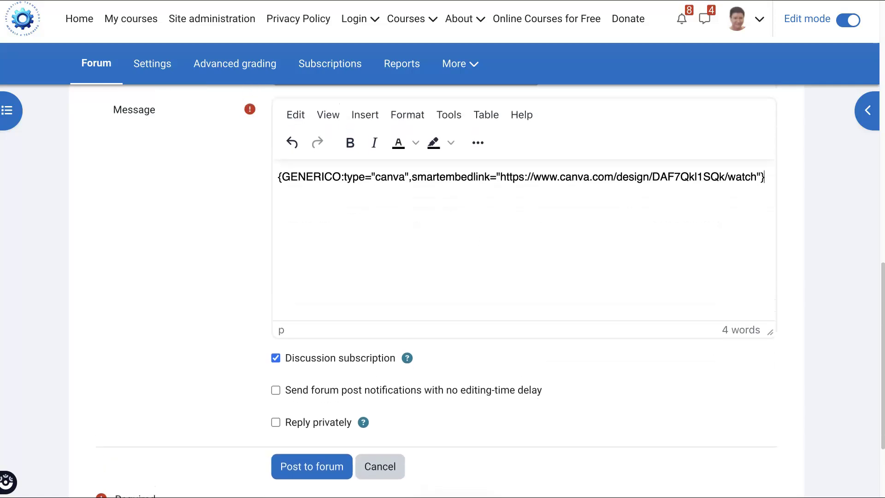
scroll(489, 290, down, 3)
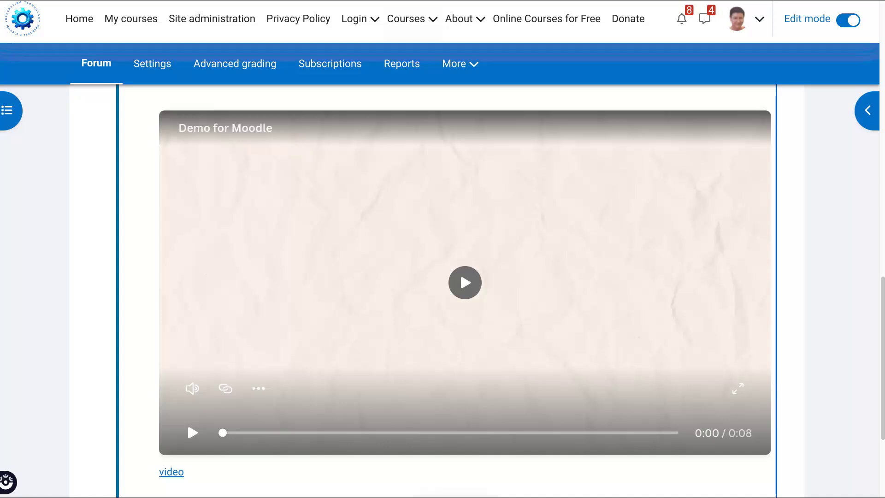
Play the embedded 'Demo for Moodle' Canva video through its Beloved Family collage, then view the post's links.
click(465, 282)
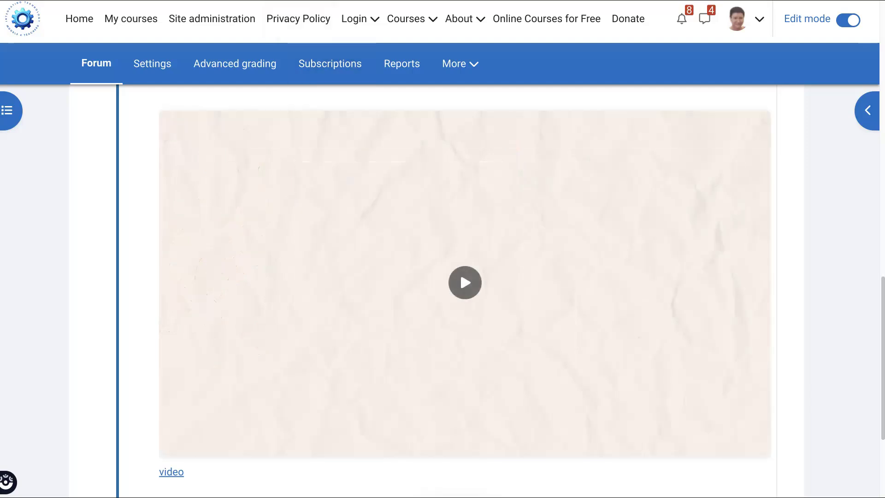
scroll(356, 164, down, 2)
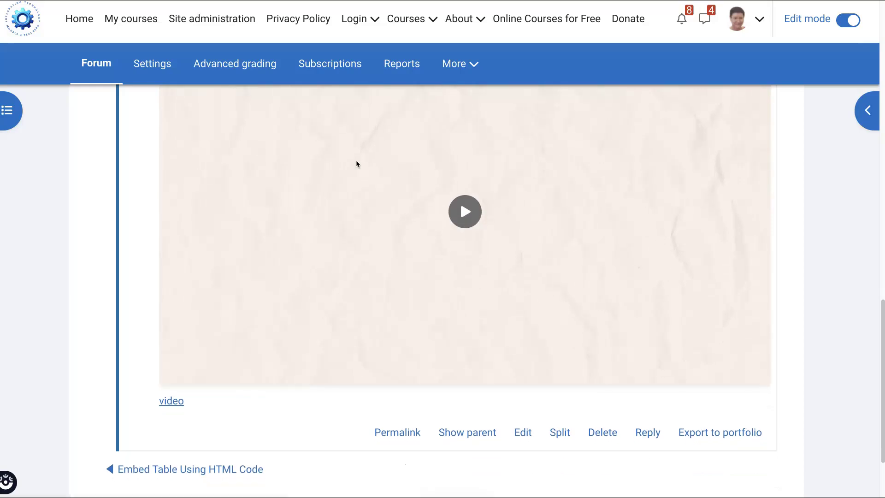